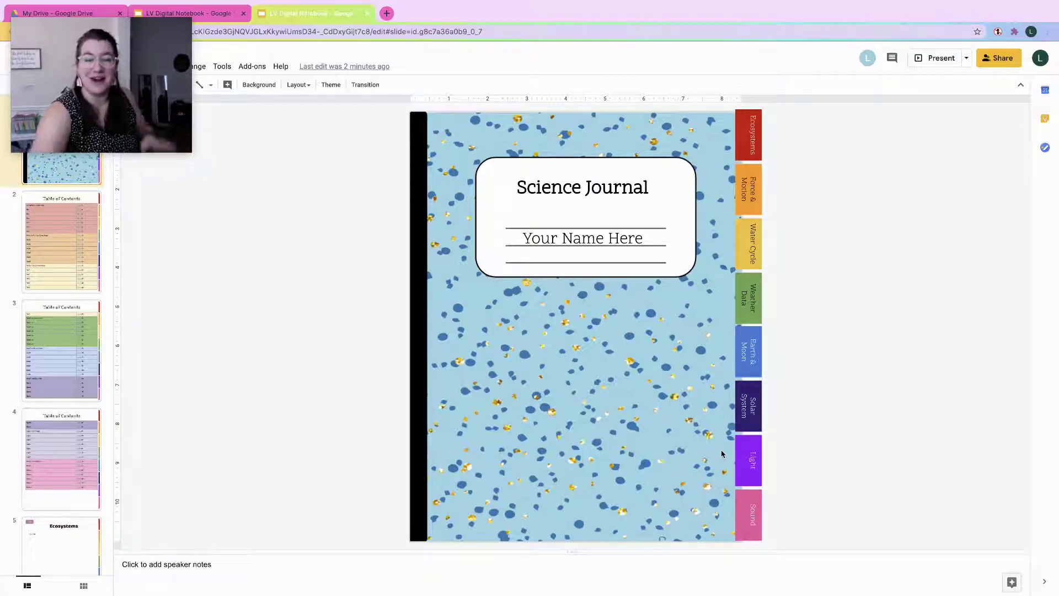
# - Select the Science Journal title and the "Your Name Here" placeholder text on the cover slide to examine both editable texts
pyautogui.click(594, 187)
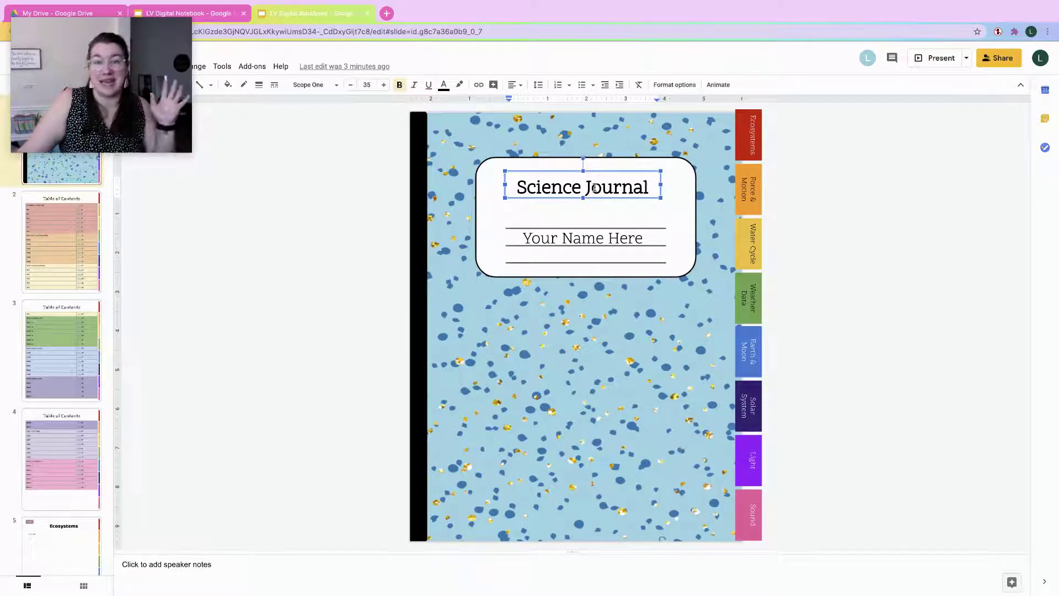
pyautogui.click(809, 207)
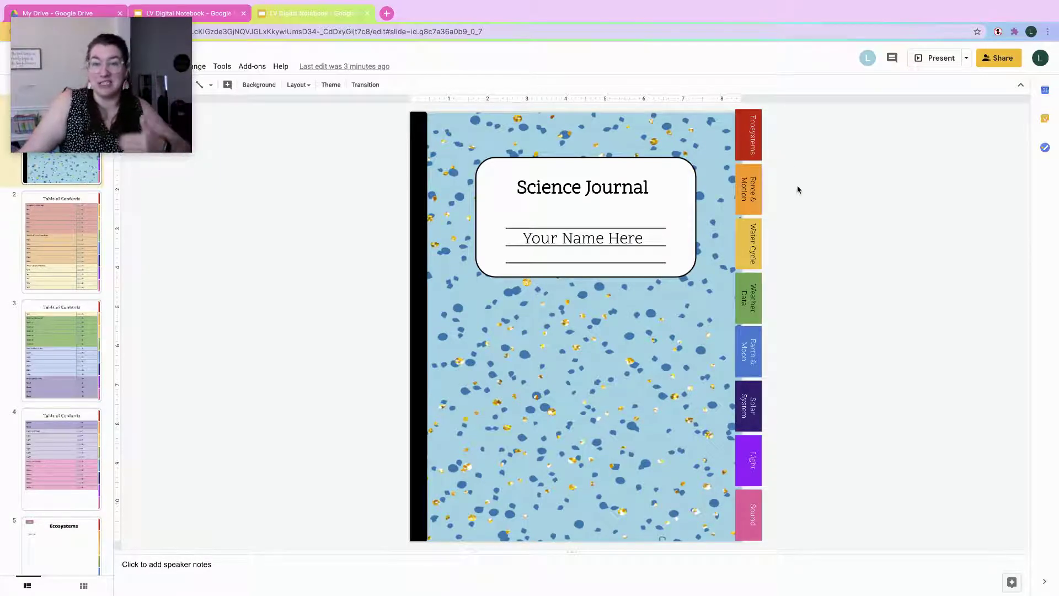
pyautogui.click(566, 239)
pyautogui.tripleClick(565, 239)
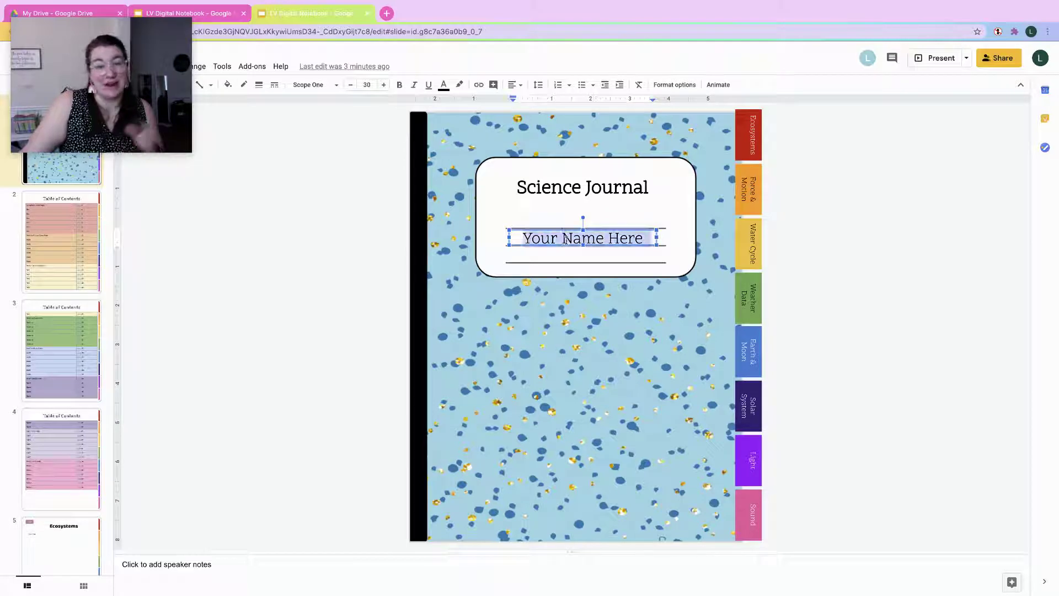
# - Open the first Table of Contents slide and select text in its Ecosystem Cover Page entry
pyautogui.click(79, 221)
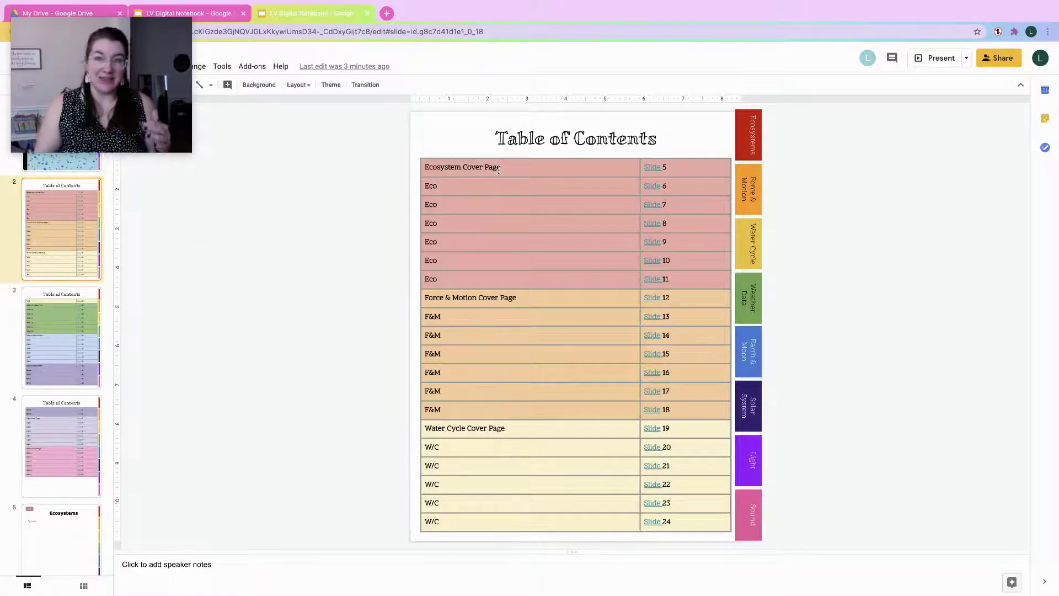
pyautogui.moveTo(811, 595)
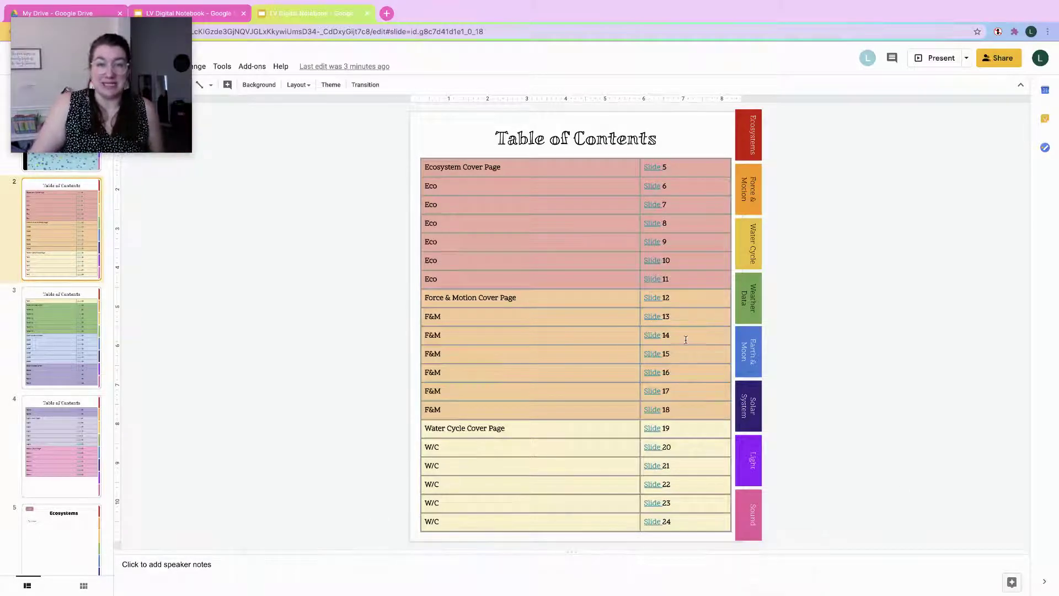
pyautogui.click(474, 166)
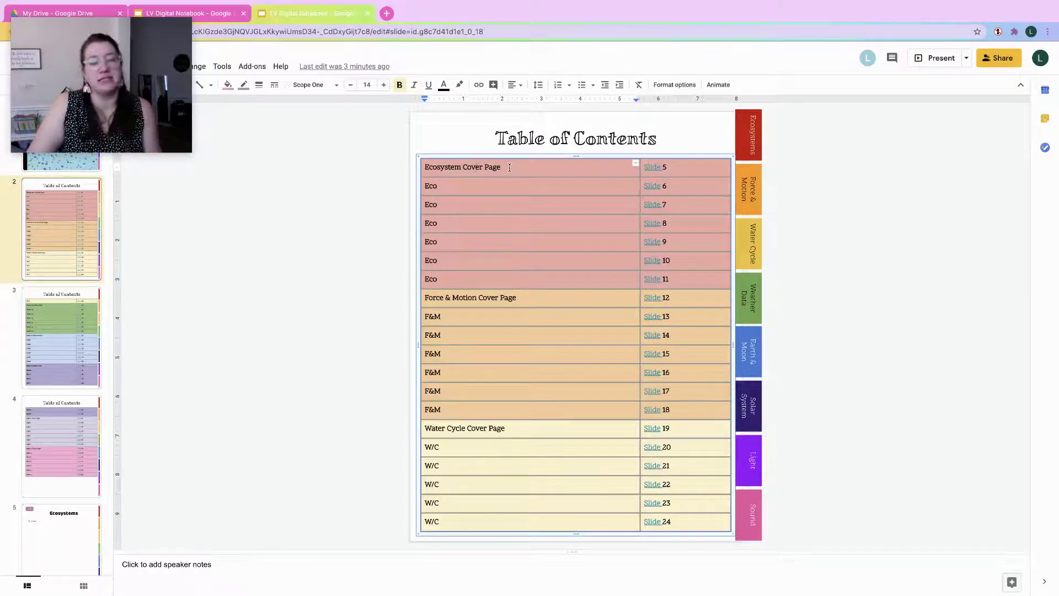
pyautogui.doubleClick(485, 167)
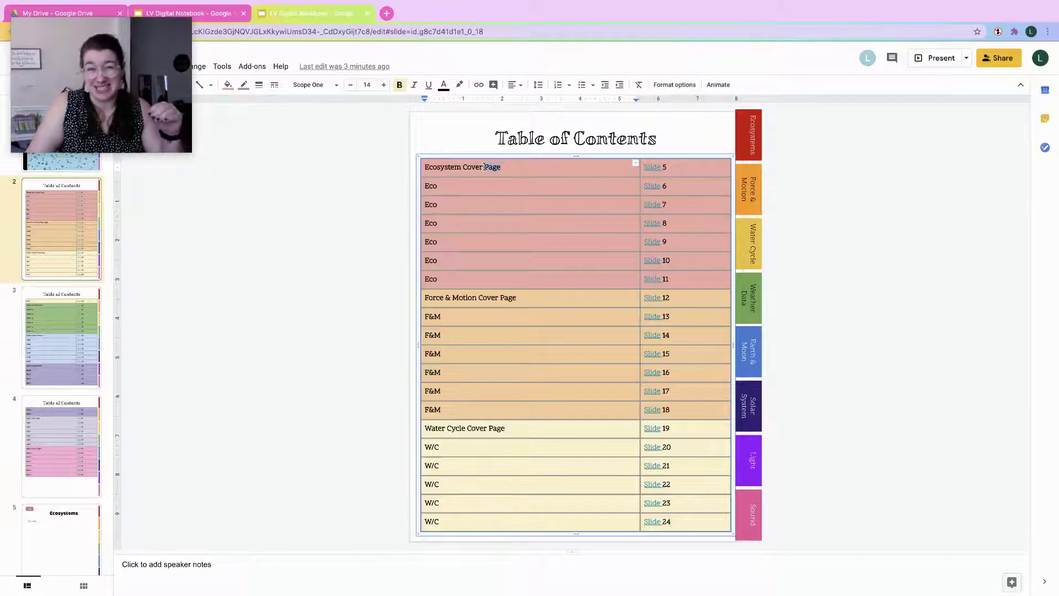
# - Follow the slide 5 link in the Ecosystem Cover Page row of the Table of Contents
pyautogui.click(644, 167)
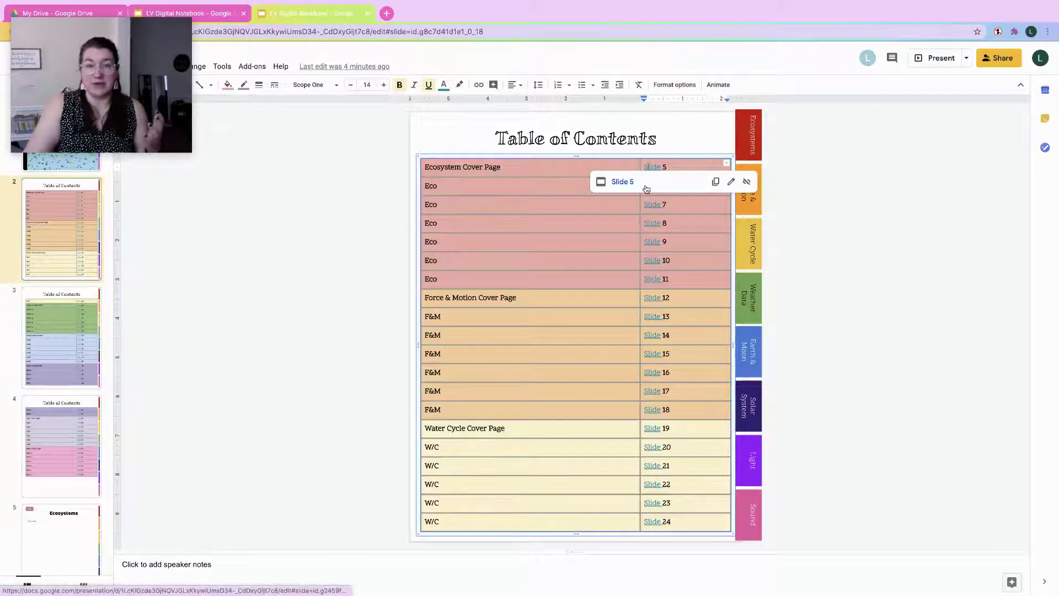
pyautogui.click(497, 177)
pyautogui.rightClick(525, 167)
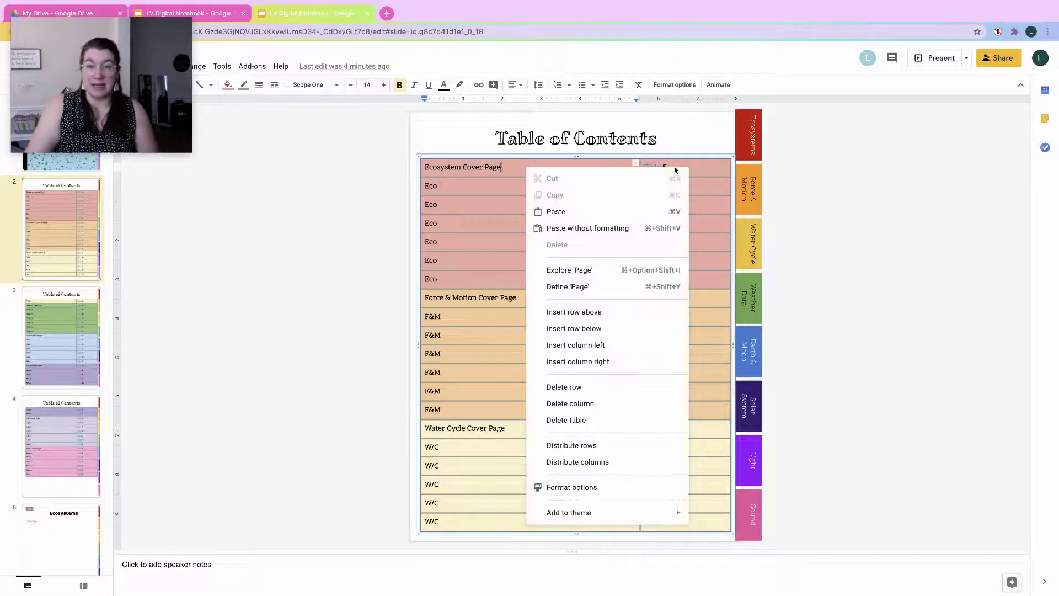
pyautogui.click(676, 163)
pyautogui.click(657, 167)
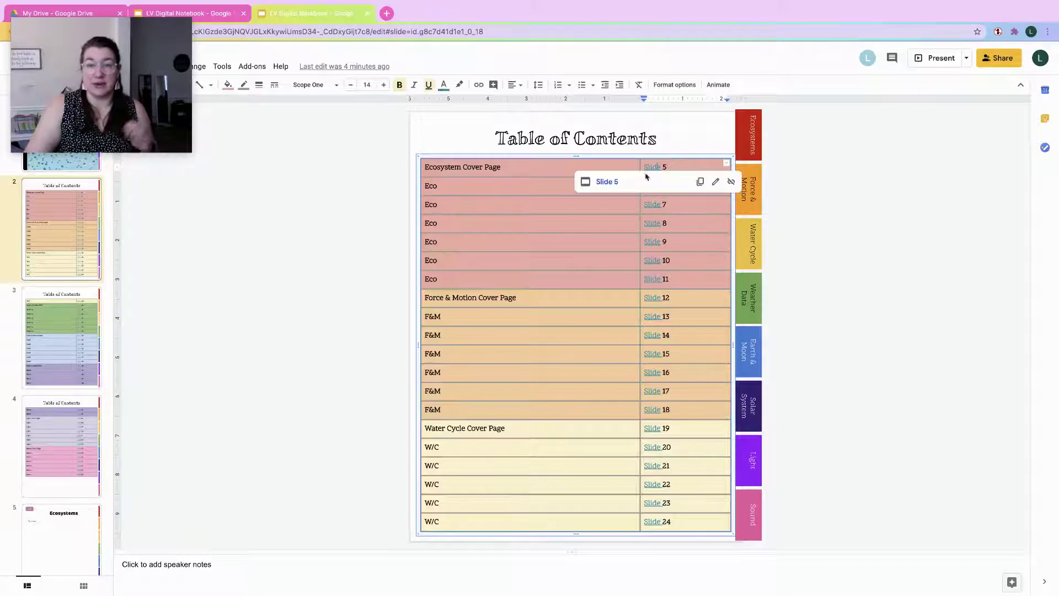
pyautogui.click(614, 182)
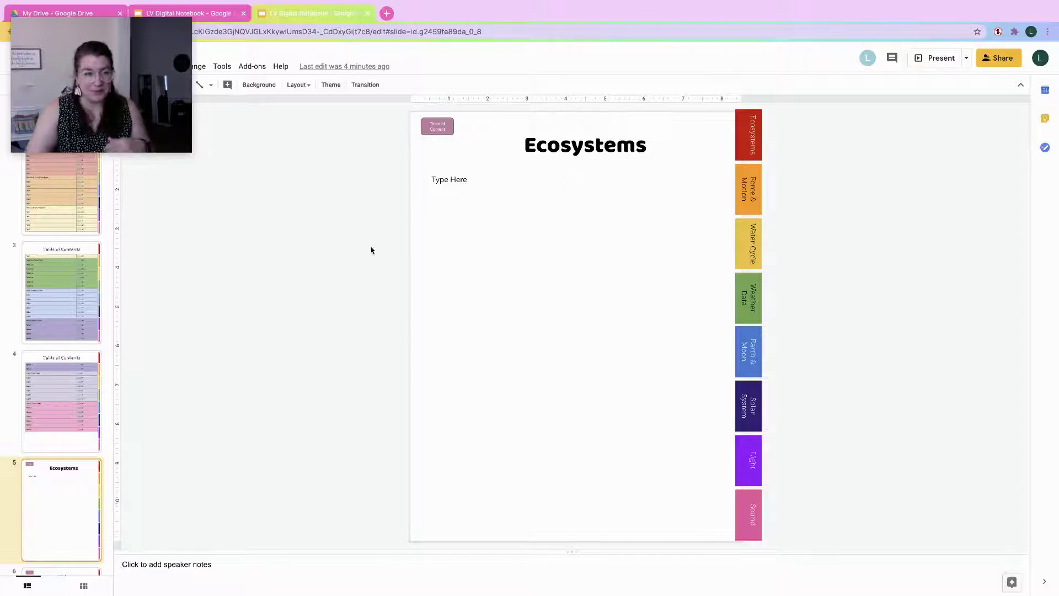
# - Return to slide 2 through the Ecosystems slide's Table of Contents link and inspect the link on the red Ecosystems side tab
pyautogui.click(452, 131)
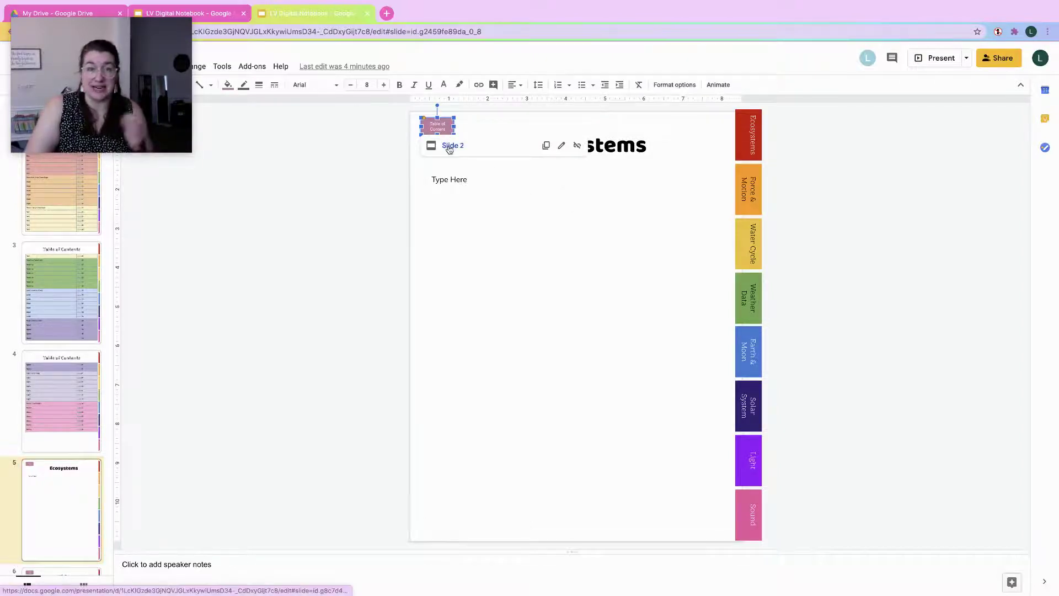
pyautogui.click(447, 147)
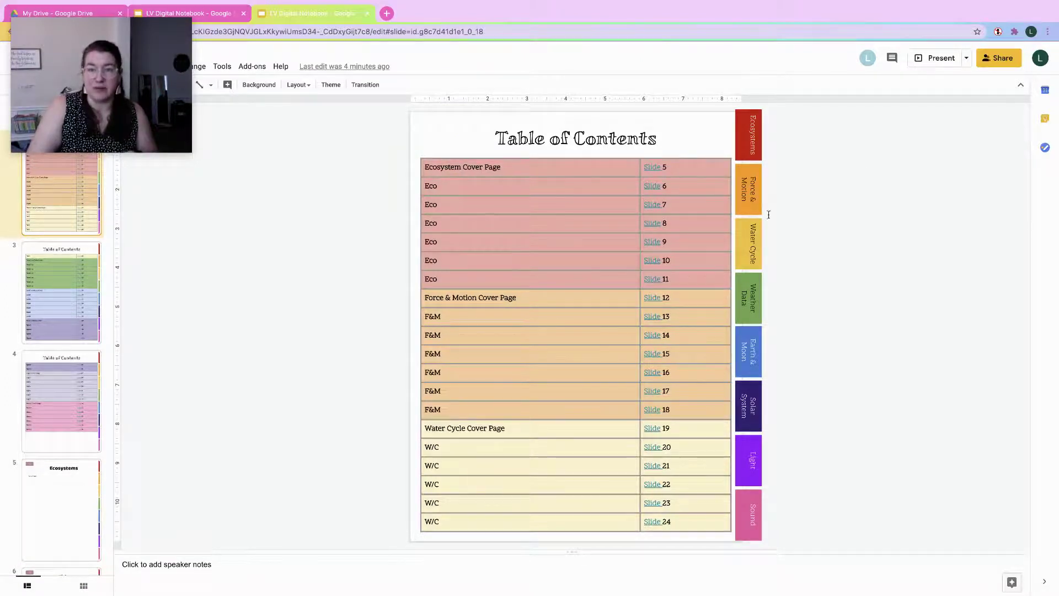
pyautogui.click(760, 135)
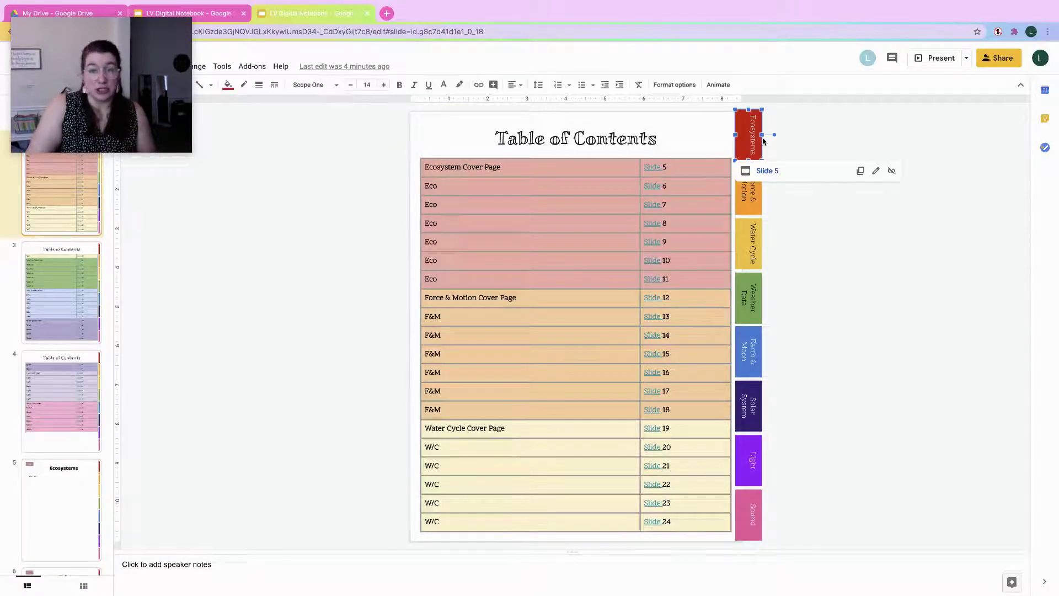
pyautogui.click(838, 150)
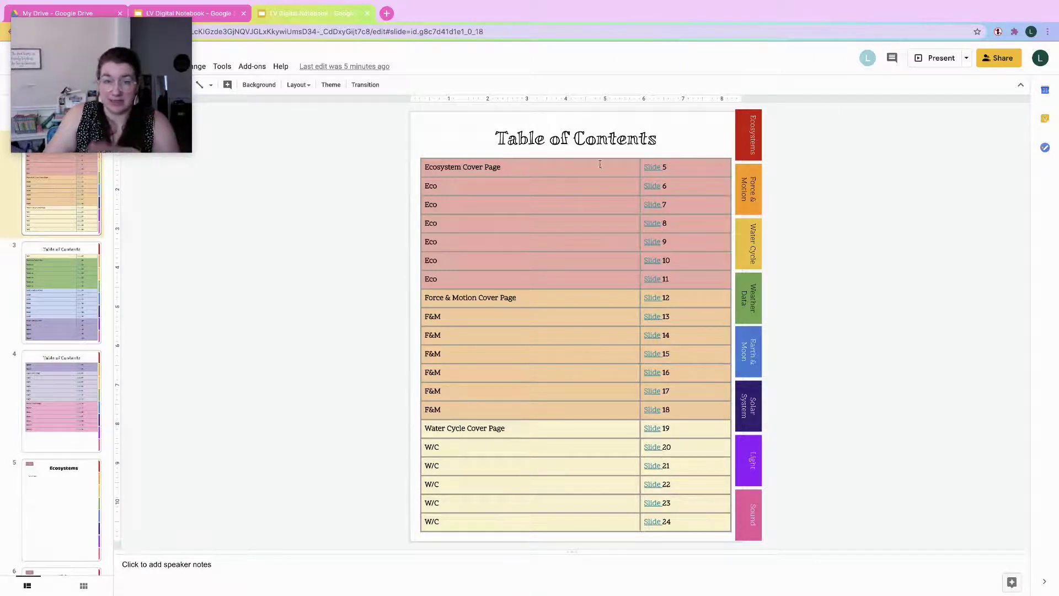
# - Follow the Ecosystems side tab's link to slide 5 and return through that slide's Table of Contents link
pyautogui.click(760, 145)
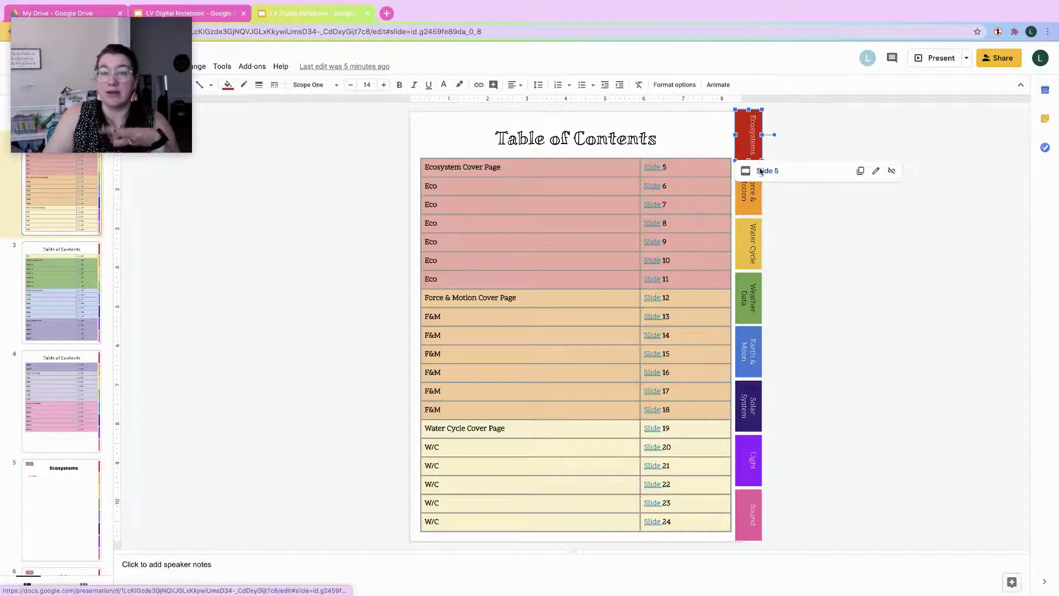
pyautogui.click(762, 170)
pyautogui.click(450, 130)
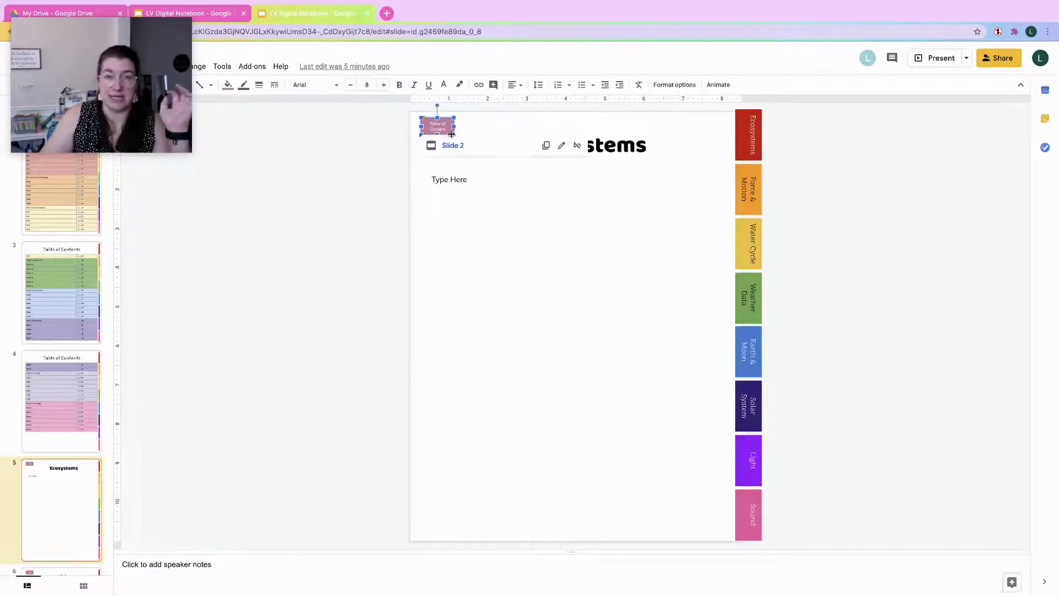
pyautogui.click(453, 146)
# - Rename the red Ecosystems side tab on the Table of Contents slide as Nonfiction
pyautogui.click(753, 135)
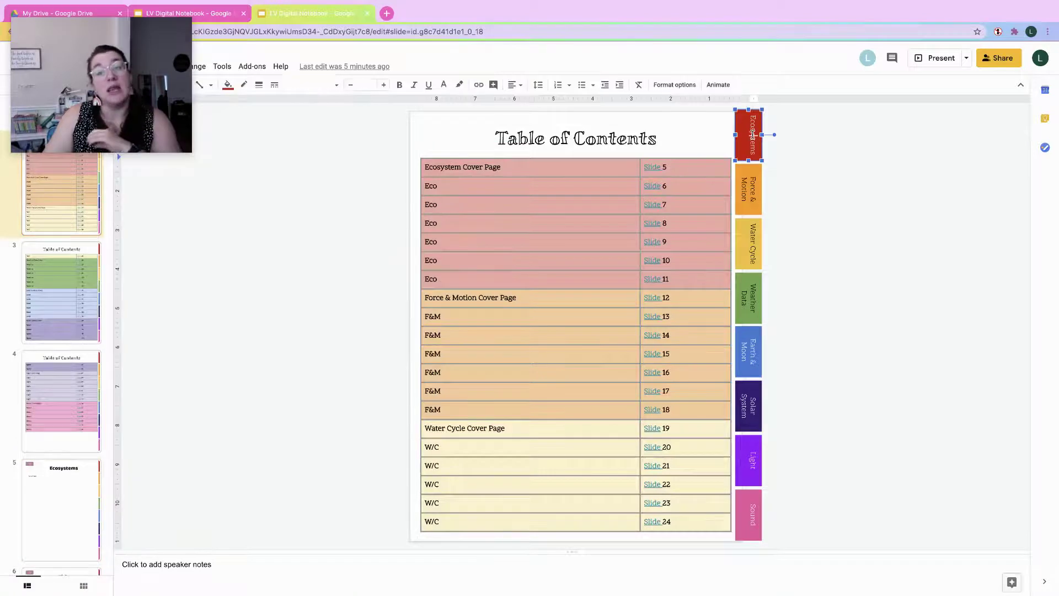
pyautogui.doubleClick(753, 135)
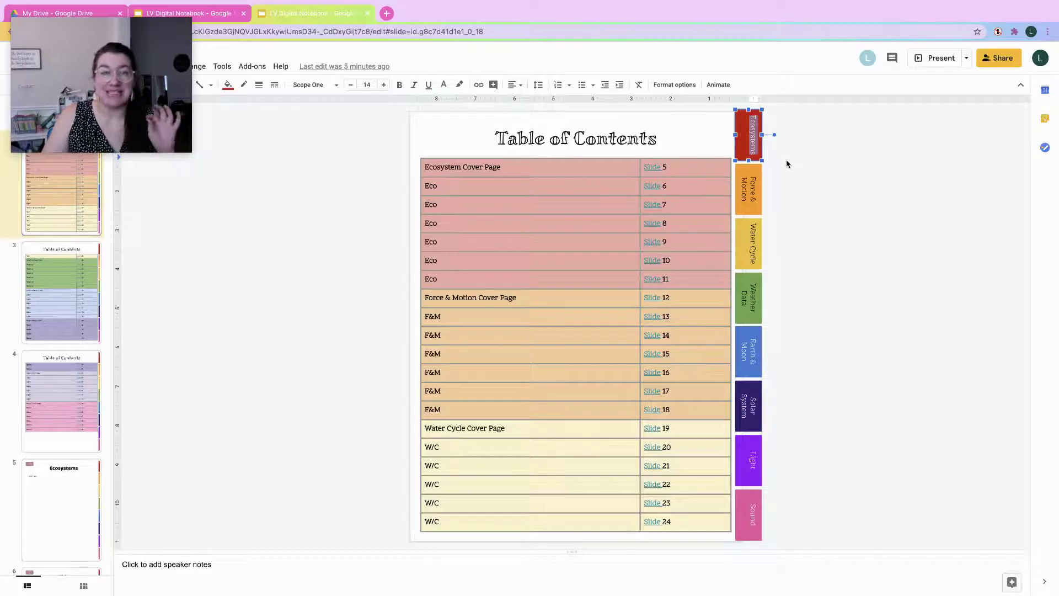
pyautogui.click(740, 154)
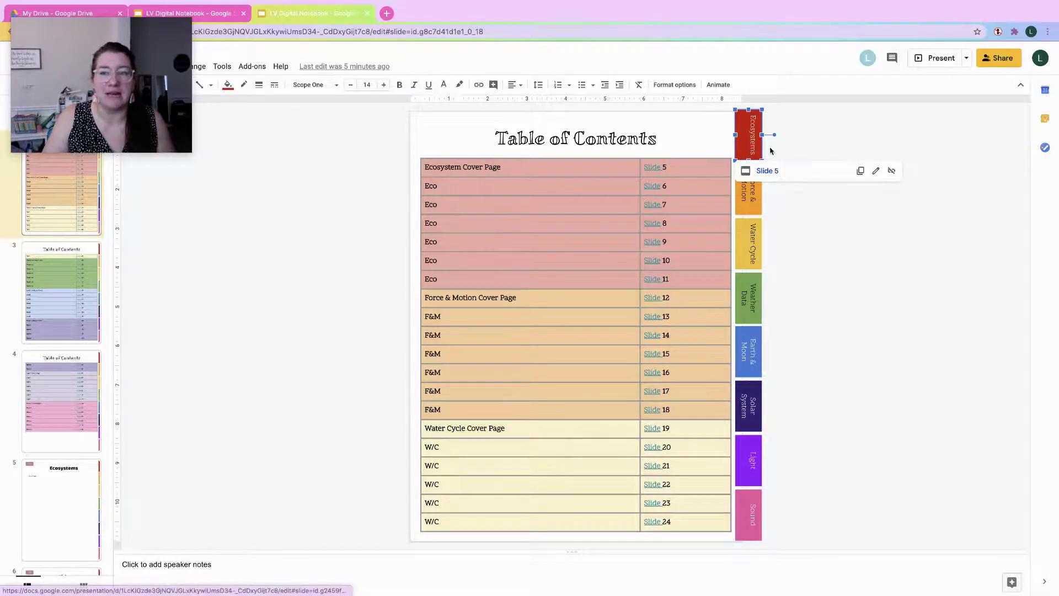
pyautogui.click(754, 138)
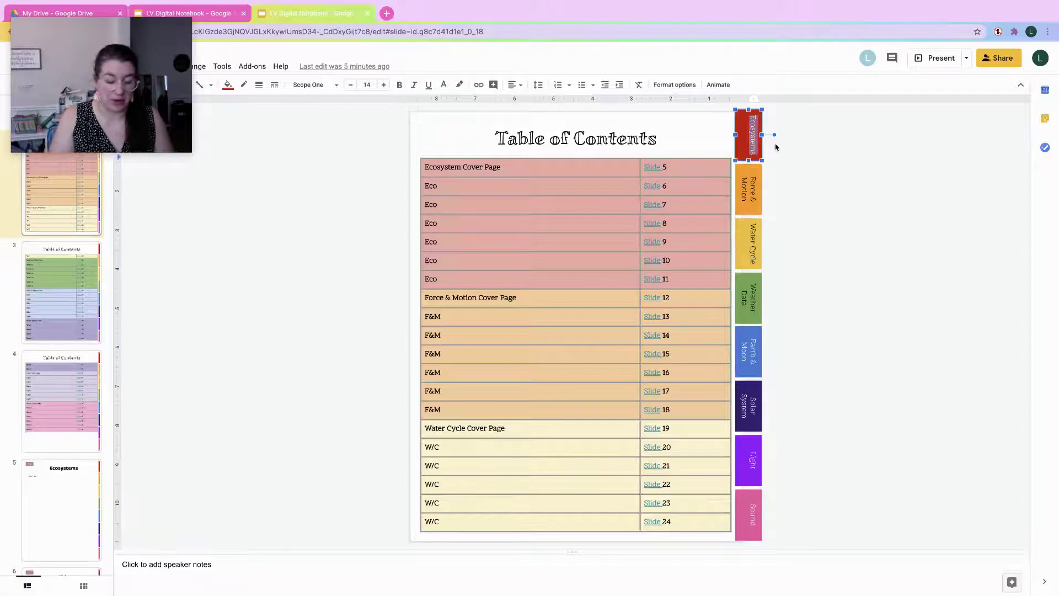
pyautogui.write('Non')
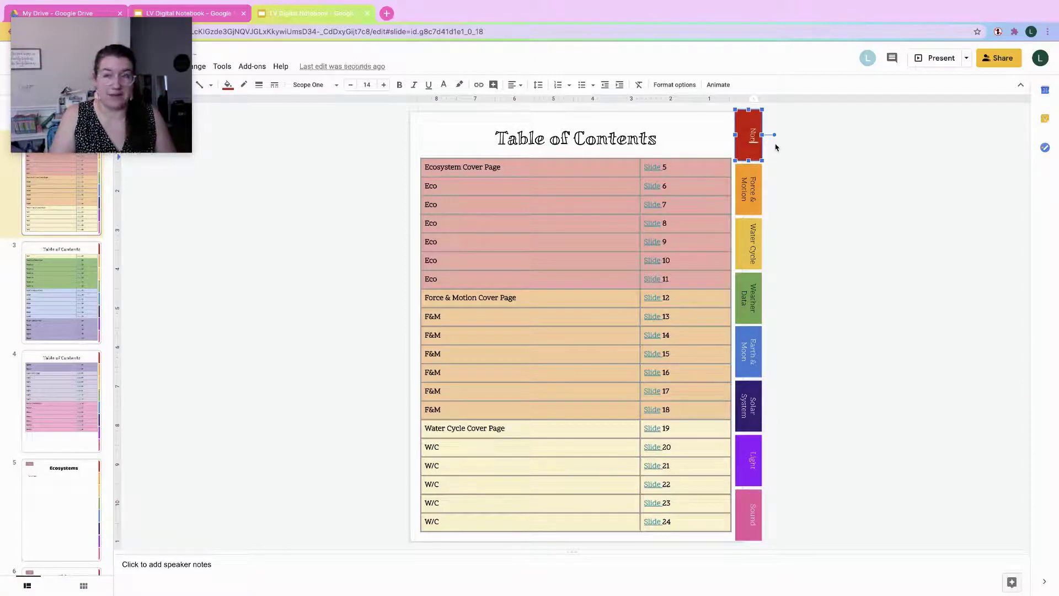
pyautogui.write('fiction')
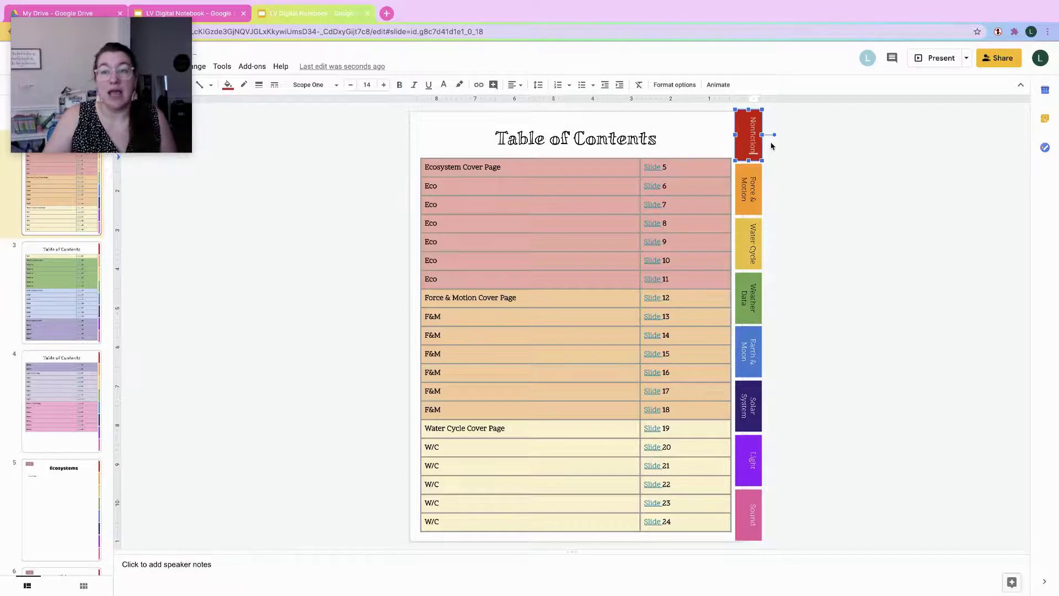
pyautogui.press('Escape')
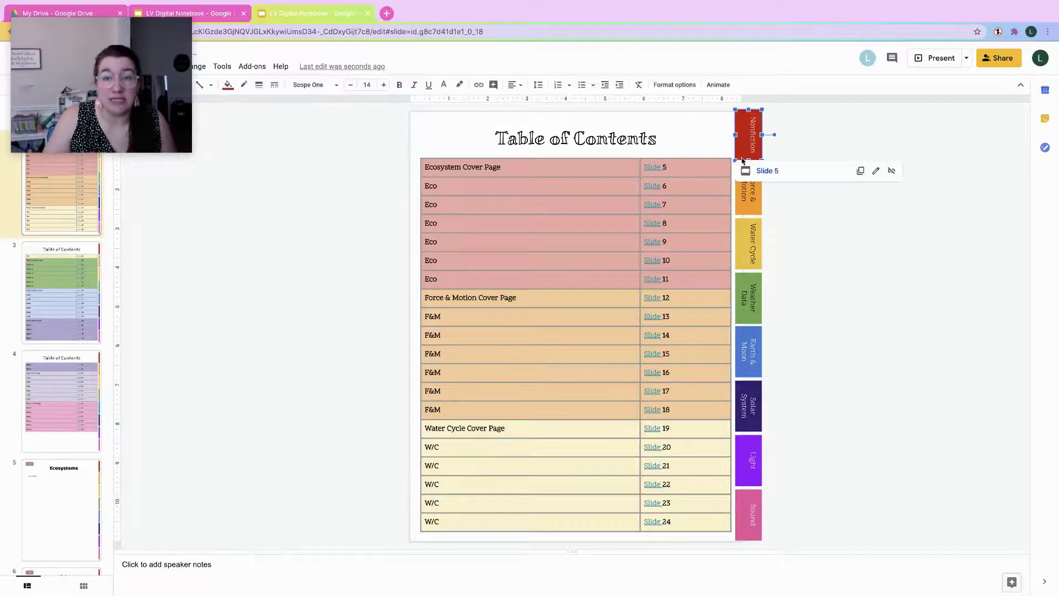
pyautogui.click(820, 149)
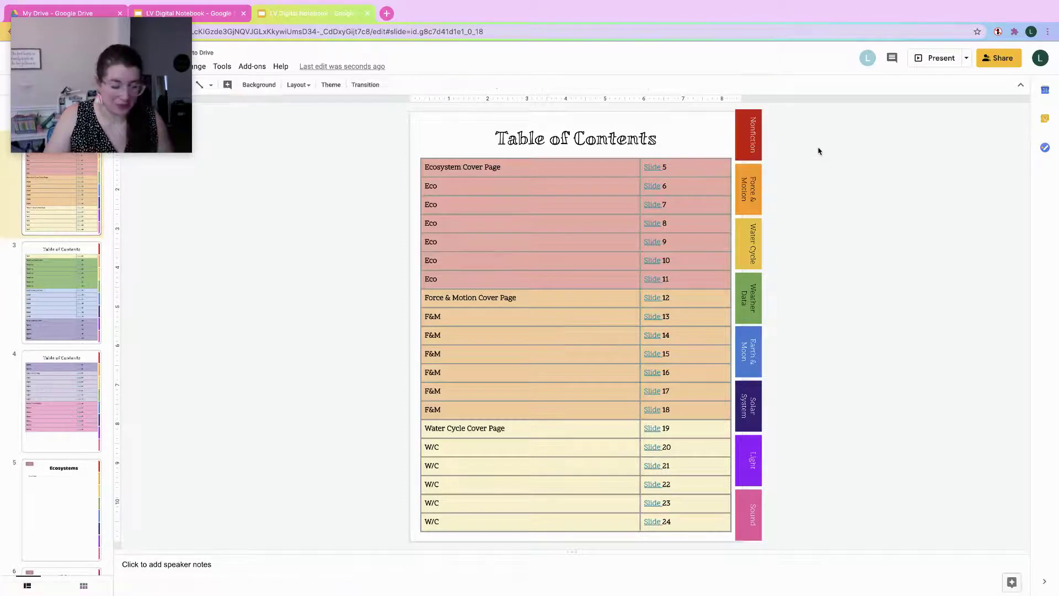
# - Undo the renaming of the red side tab on the Table of Contents slide
pyautogui.hotkey('ctrl', 'z')
pyautogui.hotkey('ctrl', 'z')
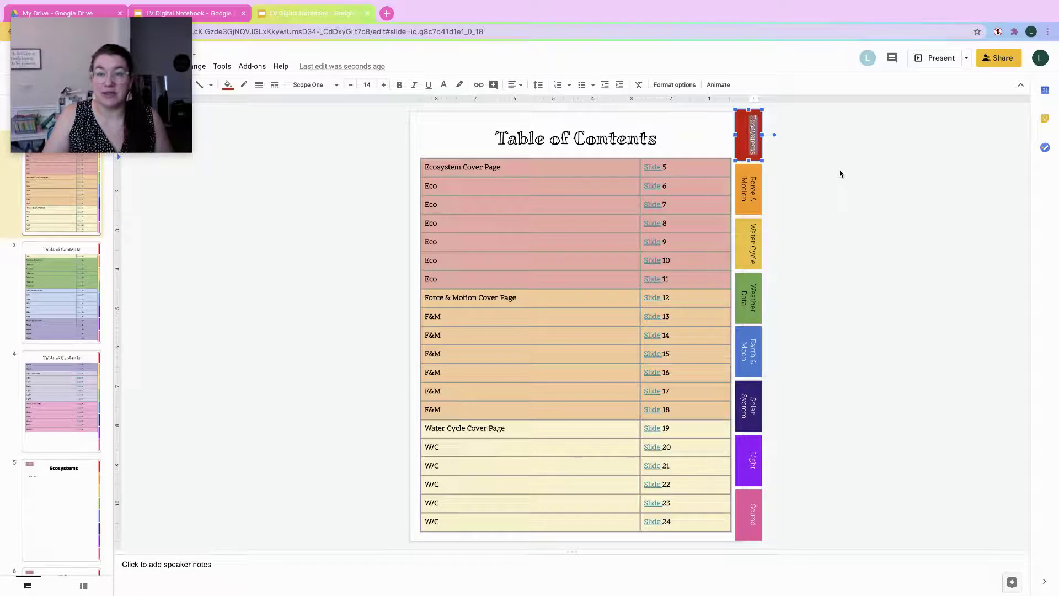
pyautogui.click(774, 219)
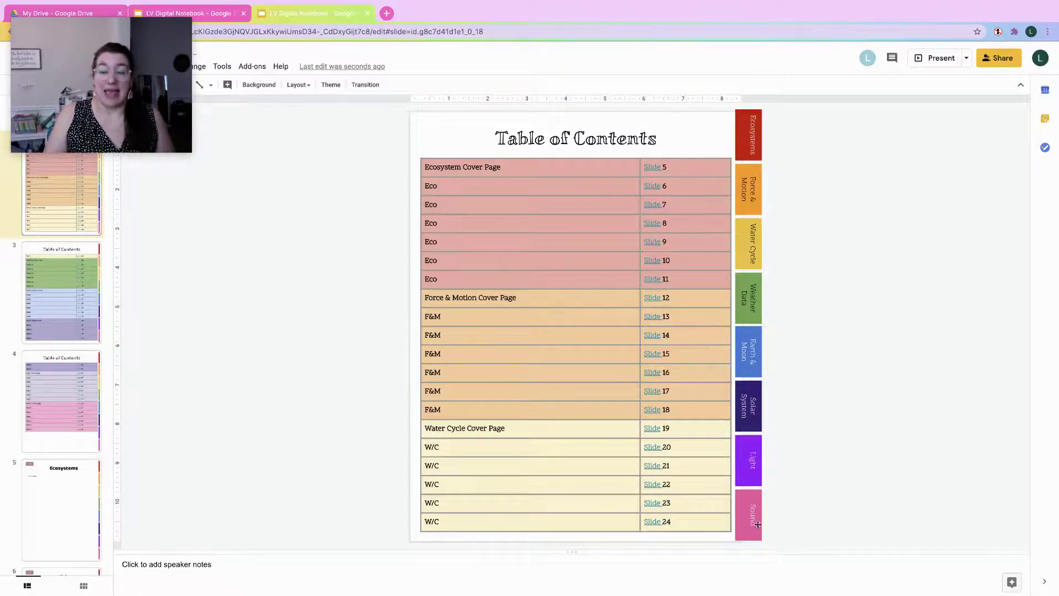
# - Look through the notebook's section cover and title slides from the Ecosystems slide up to slide 34
pyautogui.click(60, 467)
pyautogui.press('Down')
pyautogui.press('Down')
pyautogui.press('Down')
pyautogui.press('Down')
pyautogui.press('Down')
pyautogui.press('Down')
pyautogui.press('Down')
pyautogui.press('Down')
pyautogui.press('Down')
pyautogui.press('Down')
pyautogui.press('Down')
pyautogui.press('Down')
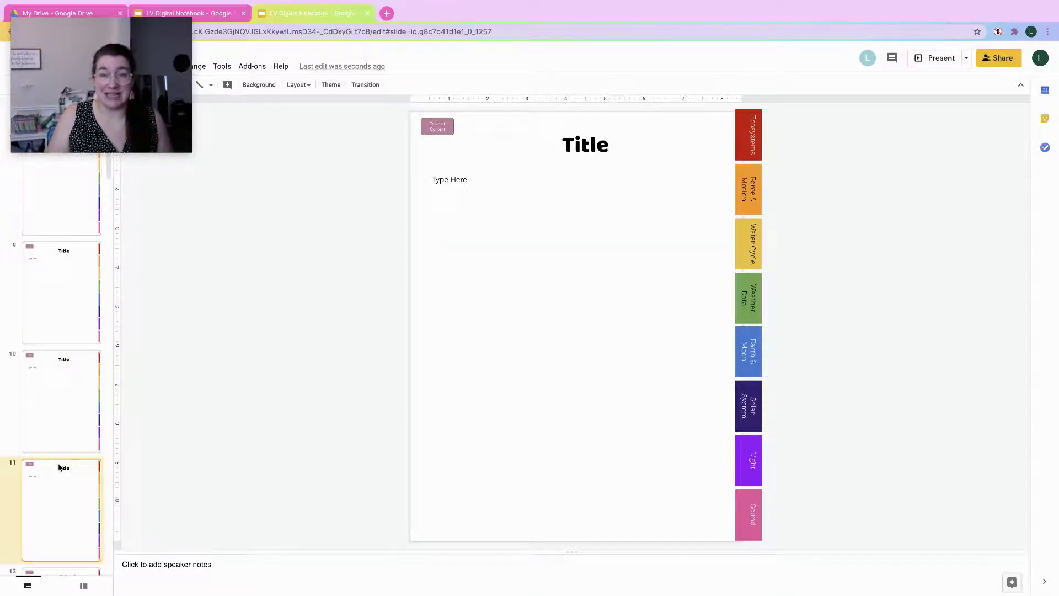
pyautogui.press('Down')
pyautogui.press('Down')
pyautogui.press('Down')
pyautogui.press('Down')
pyautogui.press('Down')
pyautogui.press('Down')
pyautogui.press('Down')
pyautogui.press('Down')
pyautogui.press('Down')
pyautogui.press('Down')
pyautogui.press('Down')
pyautogui.press('Down')
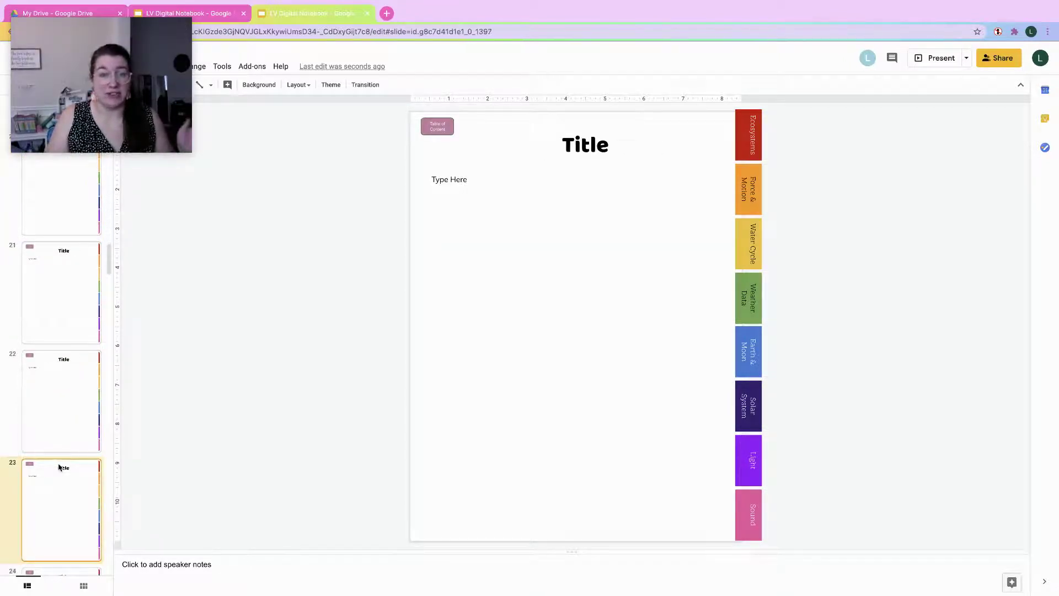
pyautogui.press('Down')
pyautogui.press('Down')
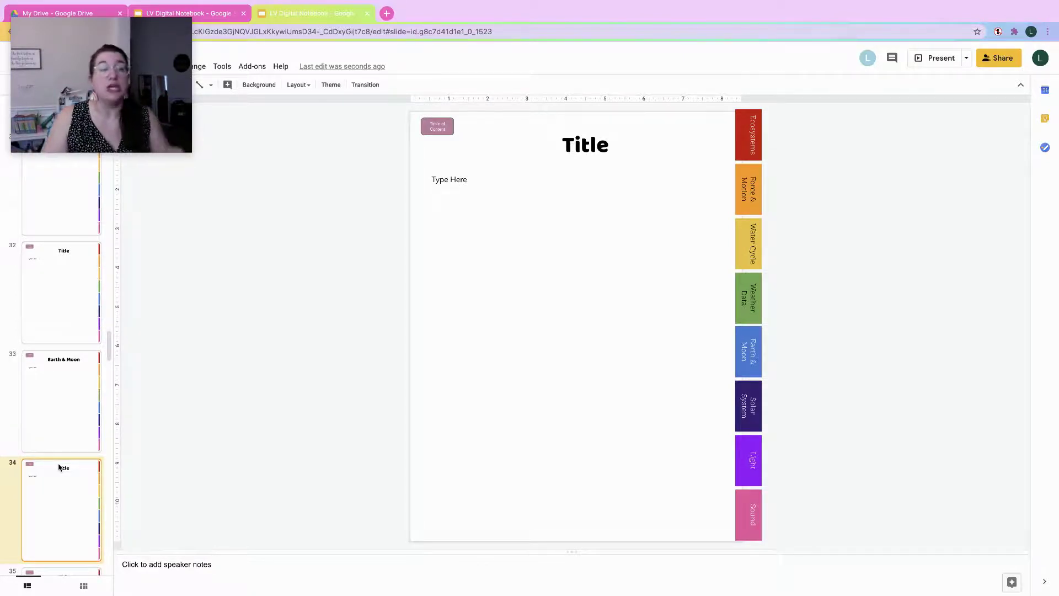
# - Open the Ecosystems slide 5 and start inserting a text box on it
pyautogui.scroll(3, 59, 468)
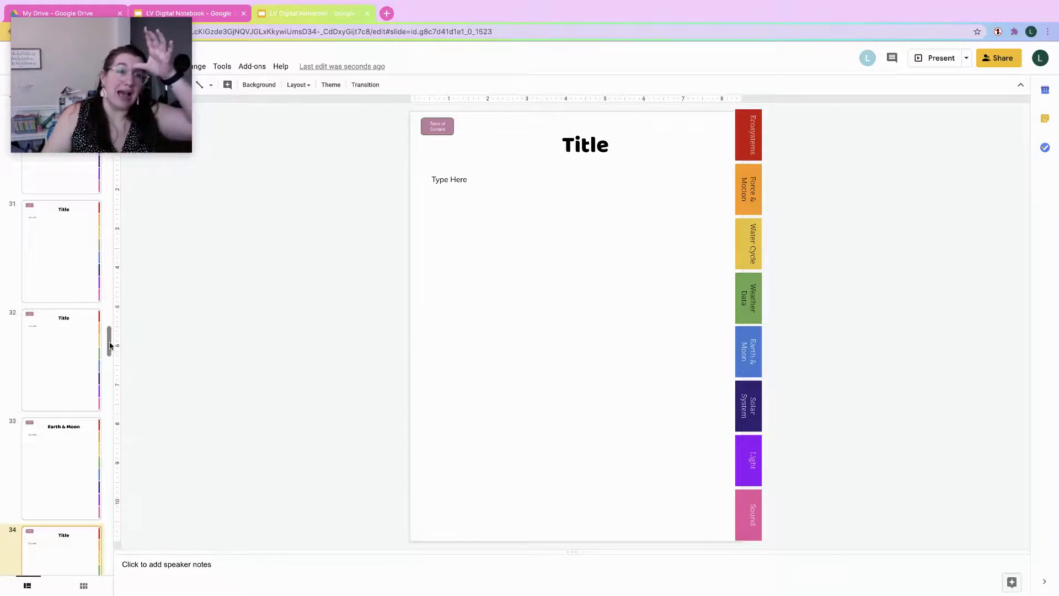
pyautogui.scroll(20, 77, 347)
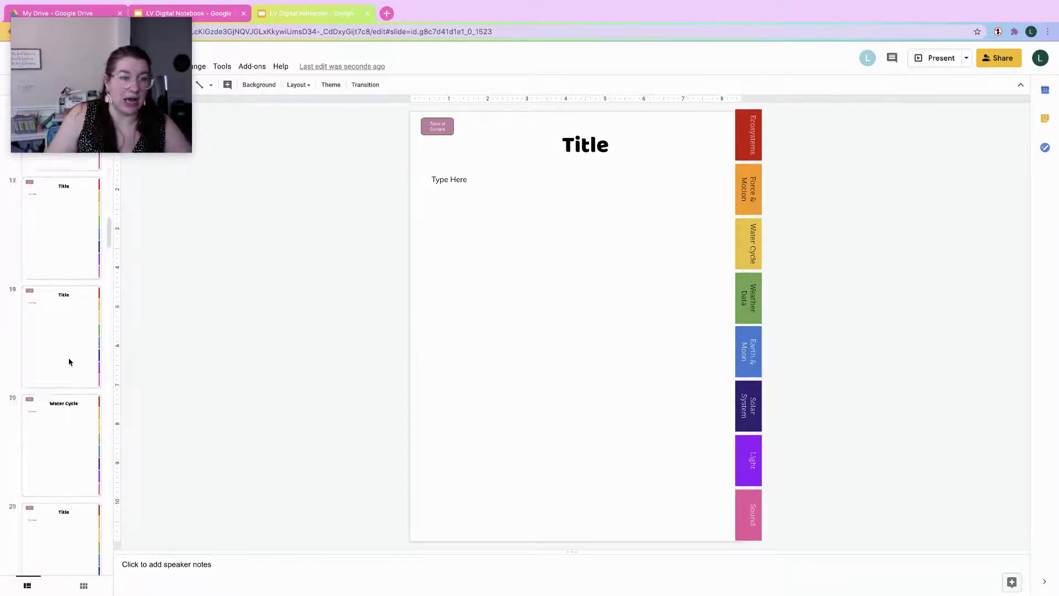
pyautogui.scroll(20, 69, 362)
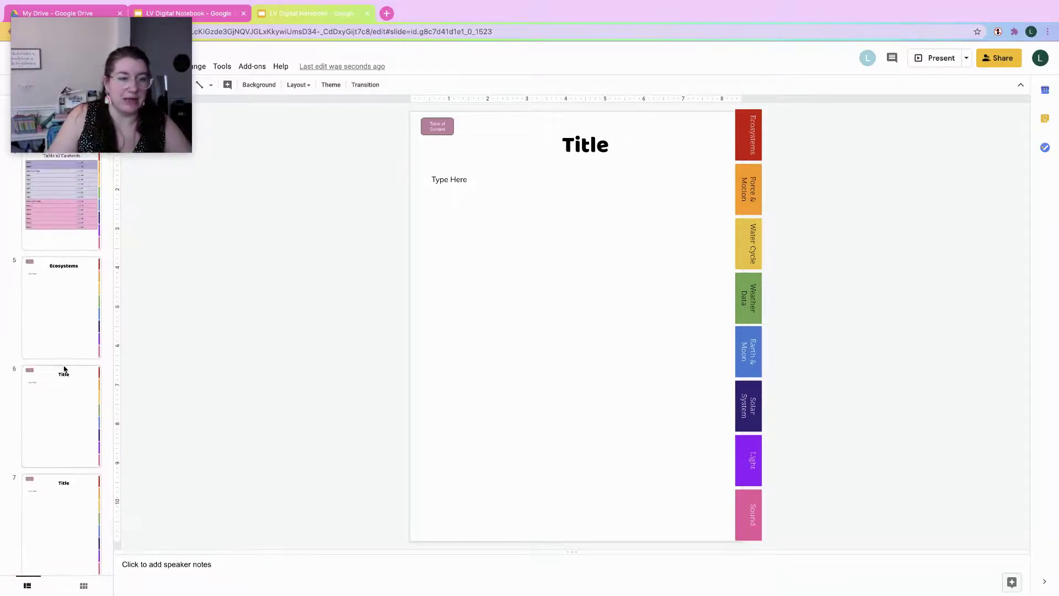
pyautogui.click(63, 346)
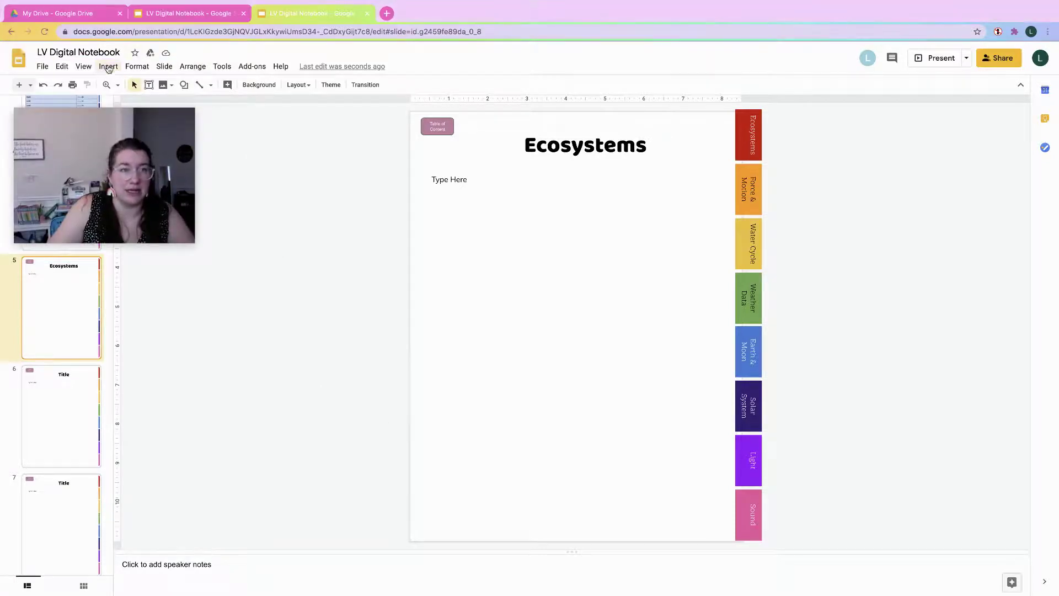
pyautogui.click(108, 68)
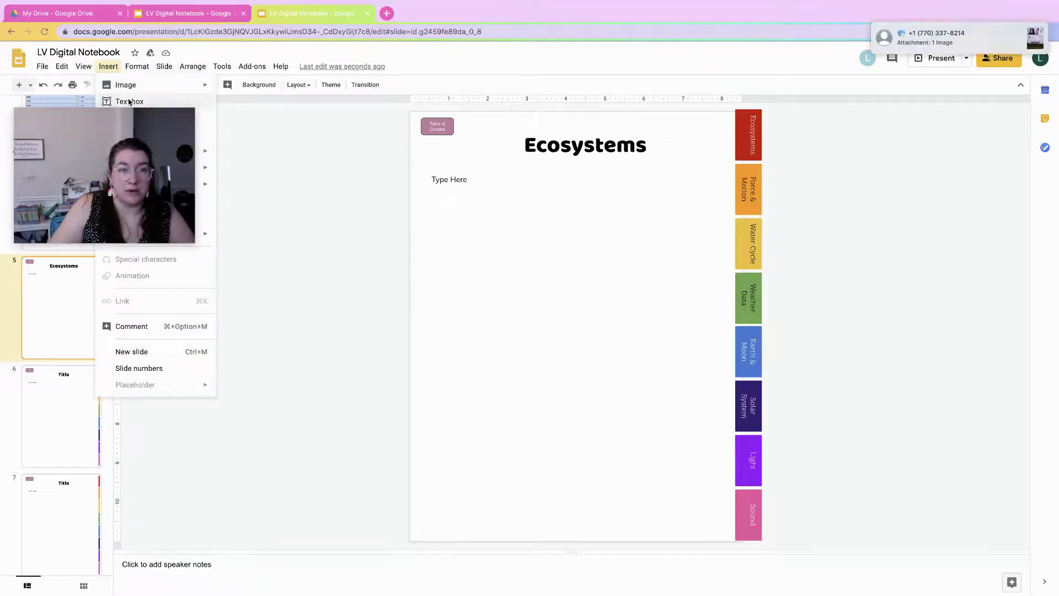
pyautogui.click(129, 102)
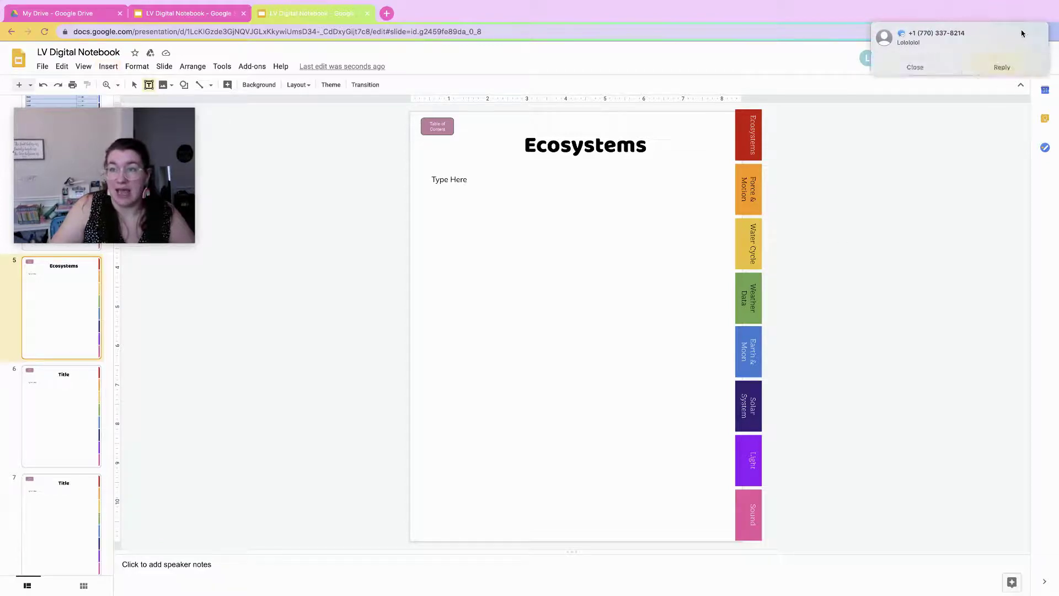